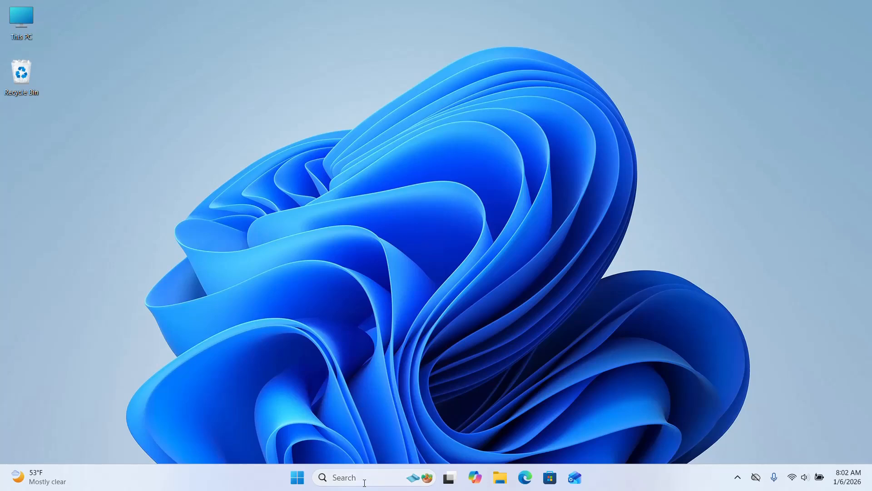
pyautogui.click(363, 481)
pyautogui.write('g')
pyautogui.press('Return')
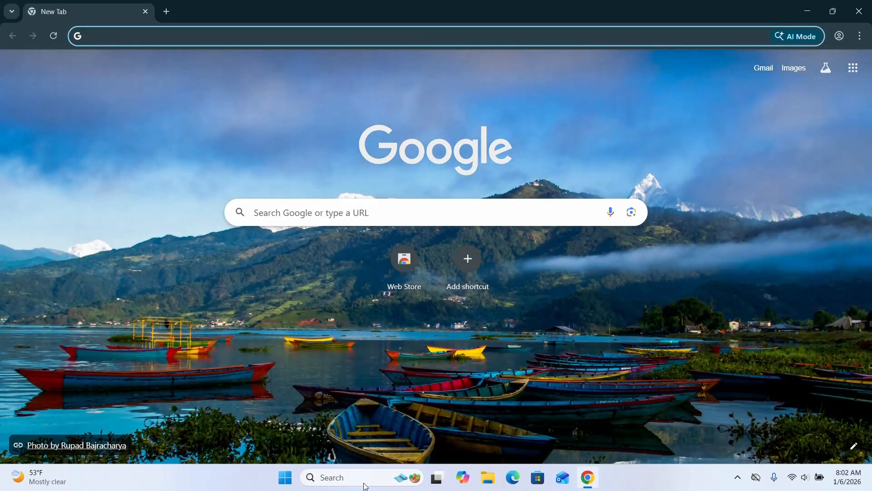
pyautogui.write('www')
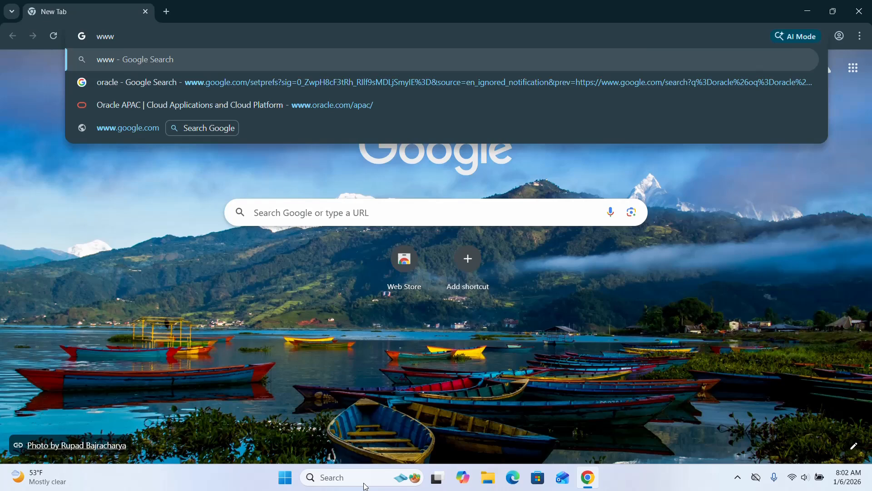
pyautogui.write('.ora')
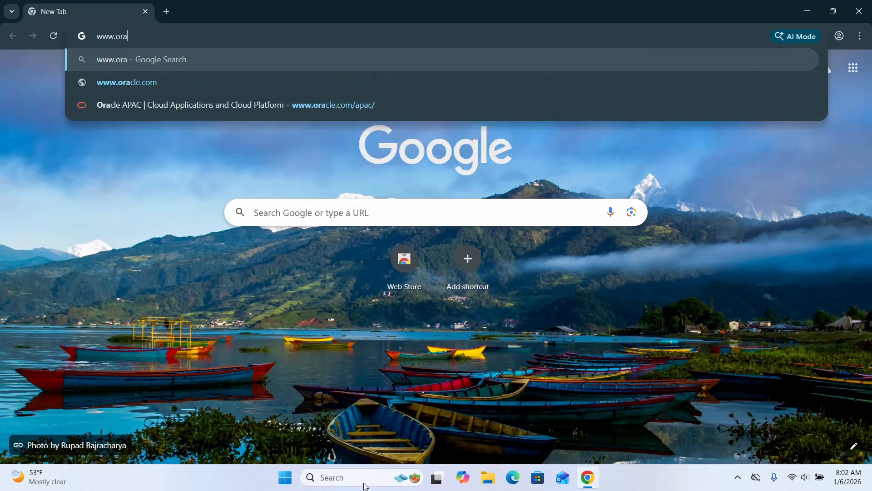
pyautogui.write('cle.com')
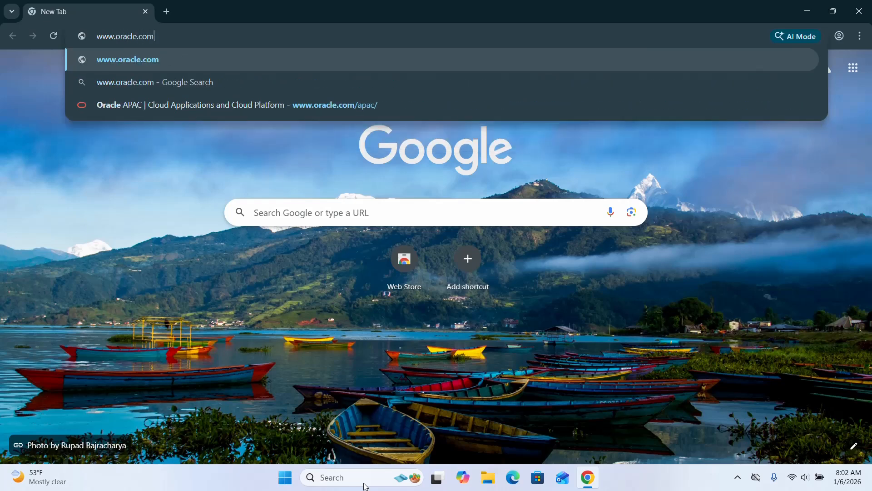
pyautogui.press('Return')
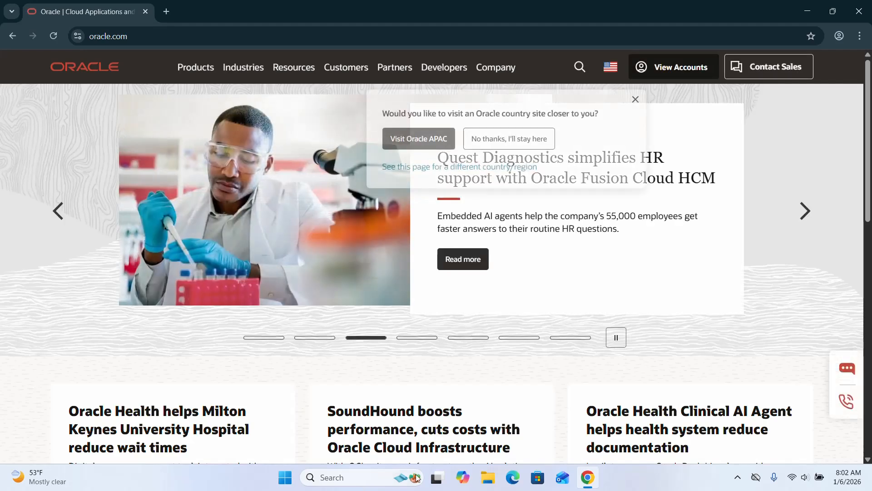
# - Find Java among Oracle's hardware and software products and open the Java Downloads page
pyautogui.click(193, 72)
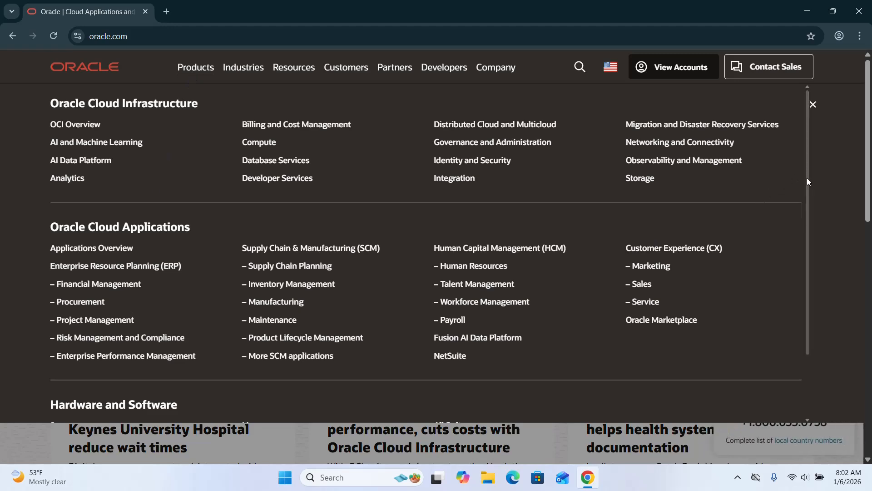
pyautogui.scroll(-2, 807, 178)
pyautogui.moveTo(792, 296); pyautogui.dragTo(804, 212)
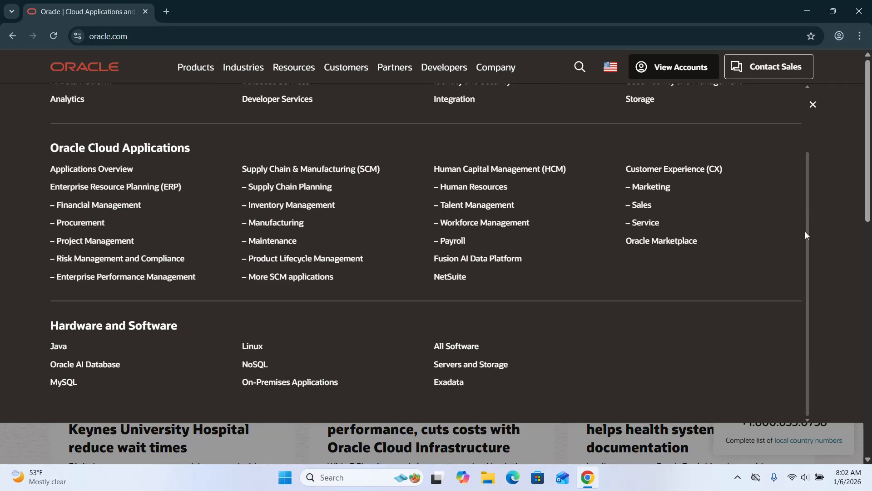
pyautogui.click(61, 347)
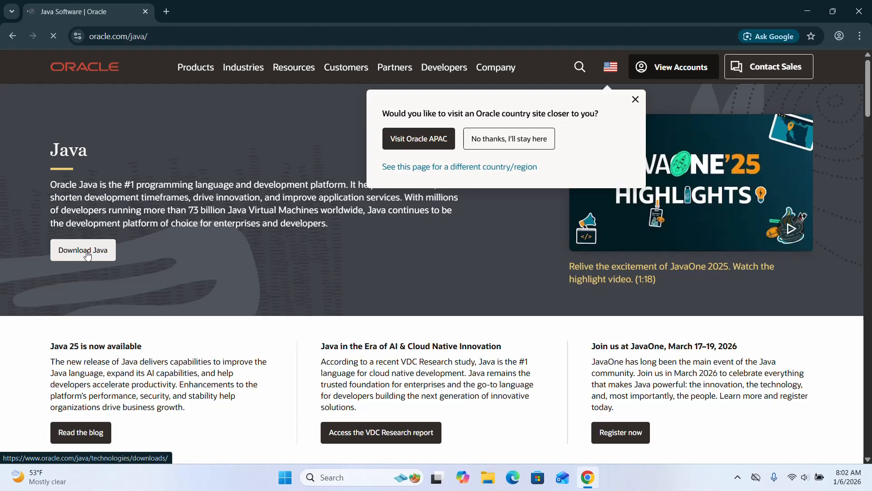
pyautogui.click(87, 256)
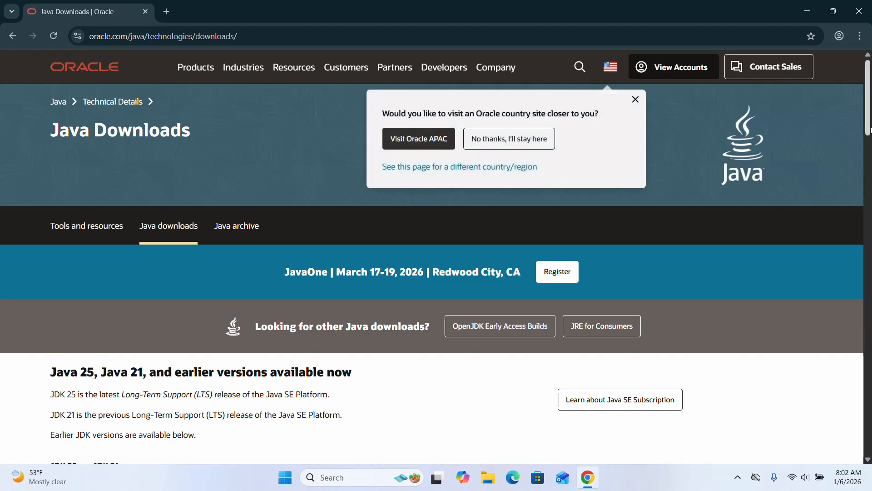
# - Show the JDK 25 downloads for Windows and download the x64 Installer, jdk-25_windows-x64_bin.exe
pyautogui.moveTo(870, 130); pyautogui.dragTo(864, 160)
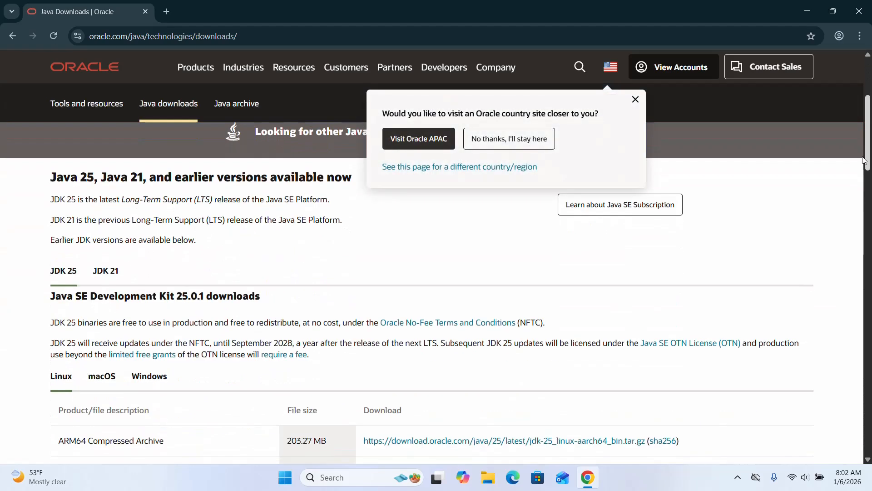
pyautogui.click(65, 272)
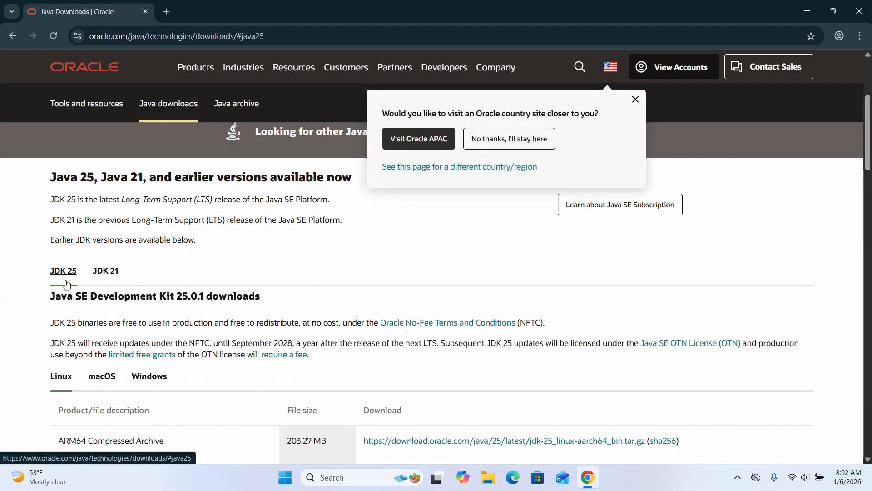
pyautogui.click(158, 380)
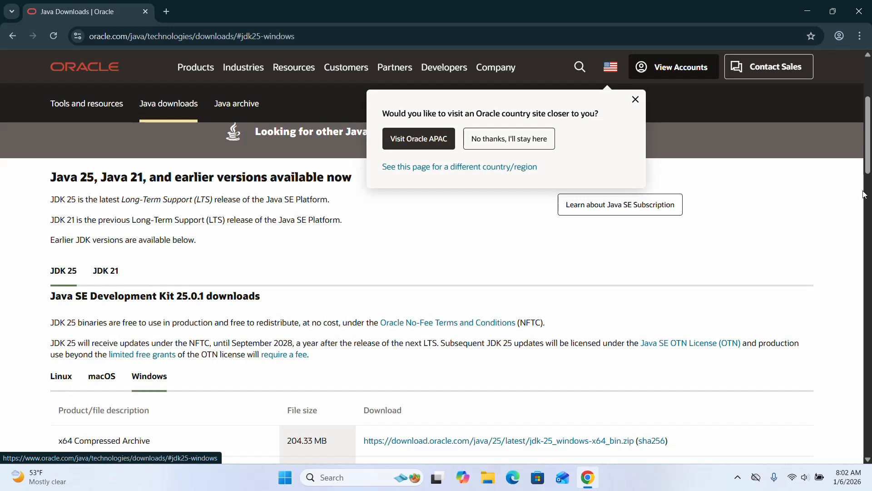
pyautogui.scroll(-3, 57, 326)
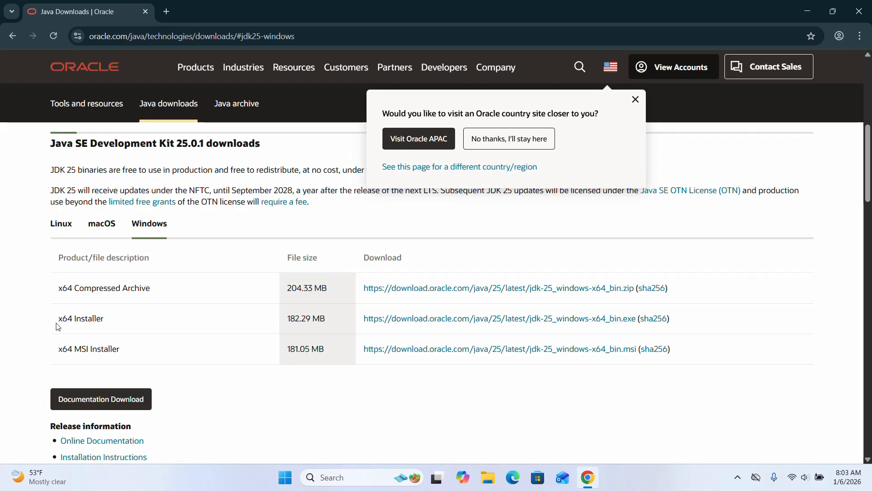
pyautogui.moveTo(57, 324); pyautogui.dragTo(426, 316)
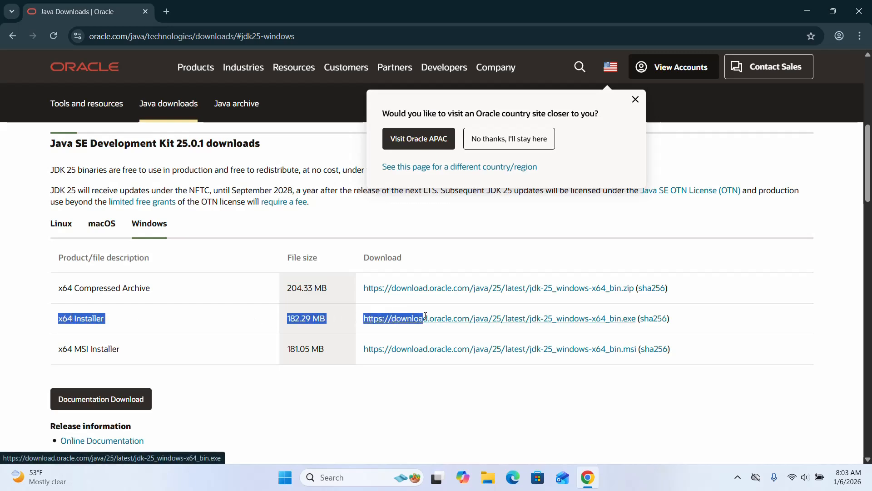
pyautogui.click(726, 291)
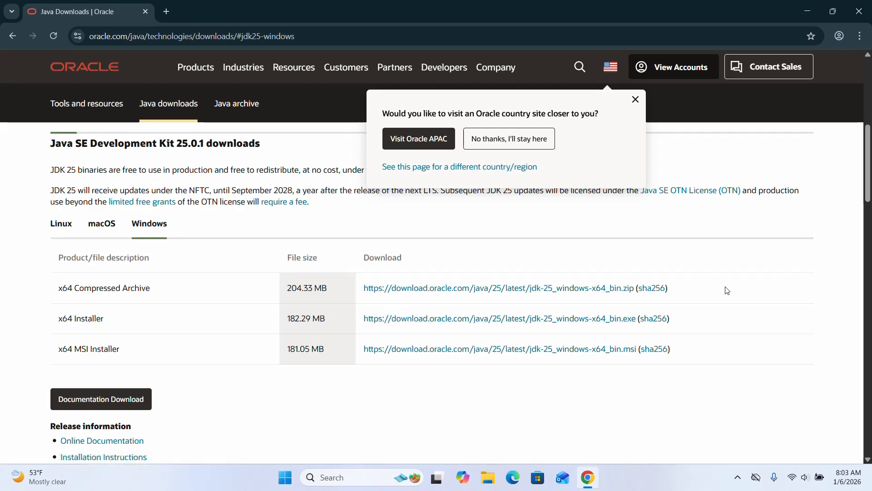
pyautogui.click(516, 323)
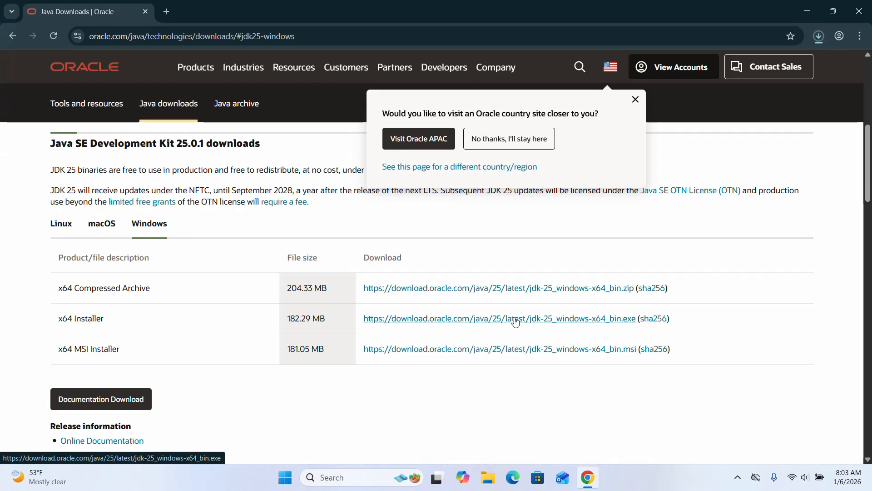
# - Locate the downloaded jdk-25_windows-x64_bin file in its folder, run it, and allow it to make changes to the device
pyautogui.click(819, 38)
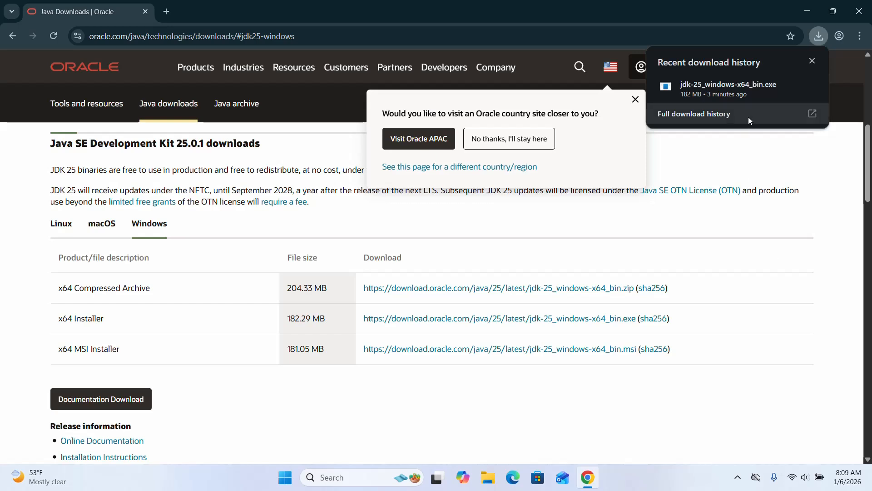
pyautogui.click(789, 86)
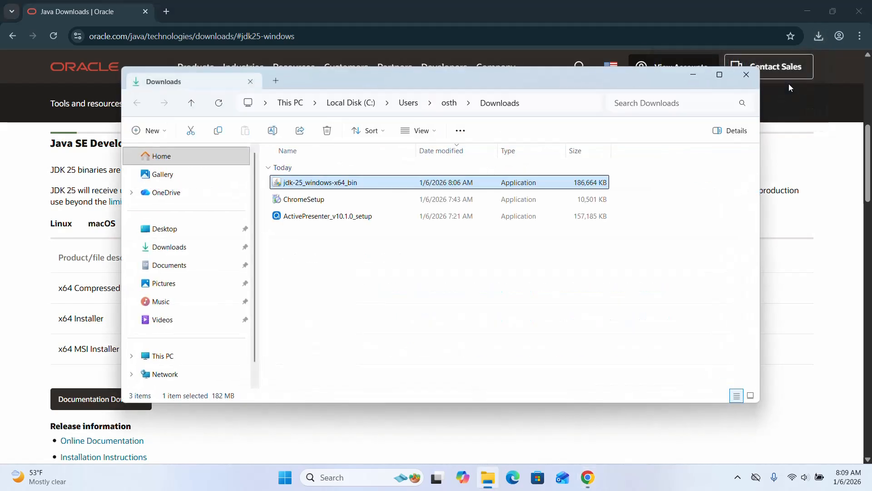
pyautogui.rightClick(392, 185)
pyautogui.click(428, 220)
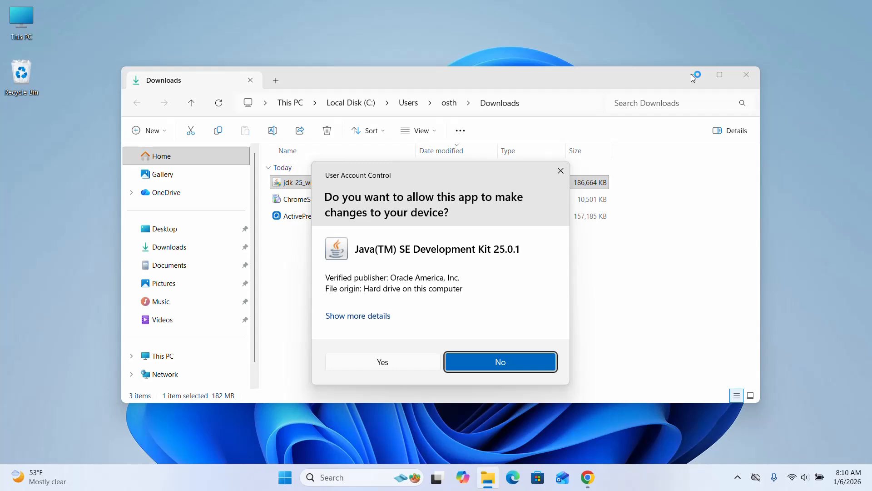
pyautogui.click(376, 363)
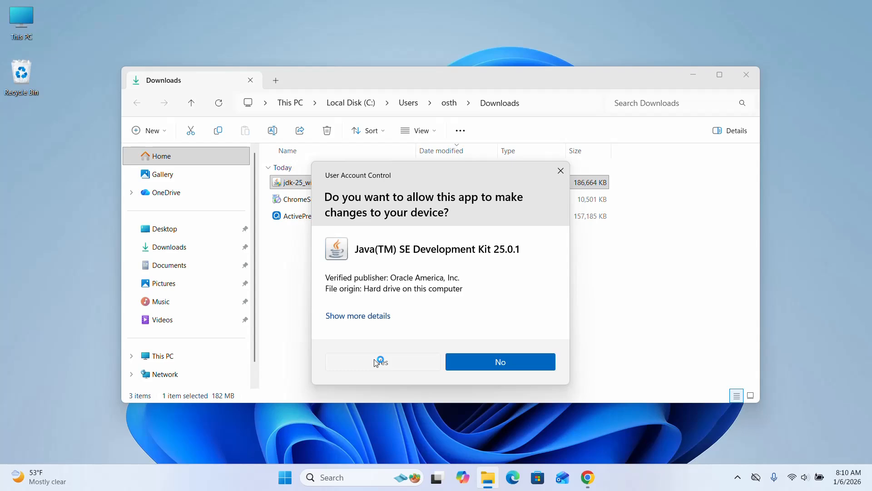
pyautogui.click(695, 75)
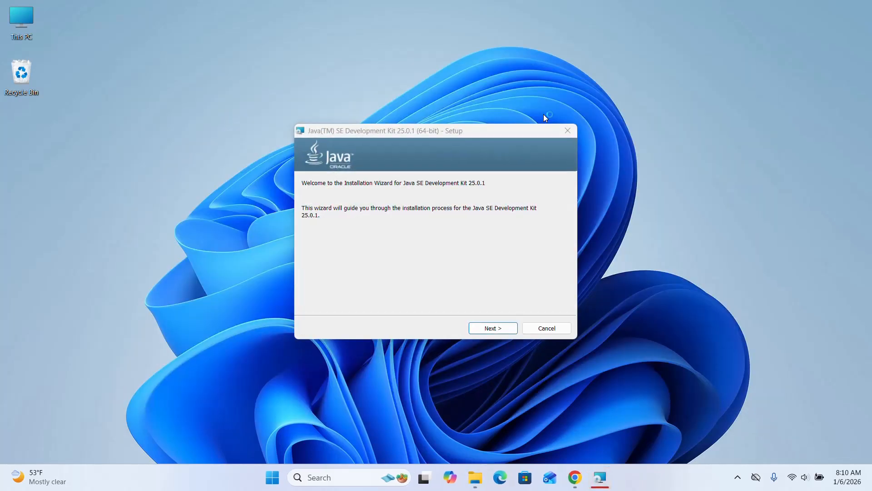
# - Install Java SE Development Kit 25.0.1 into the default folder C:\Program Files\Java\jdk-25\ and close the setup wizard
pyautogui.click(493, 282)
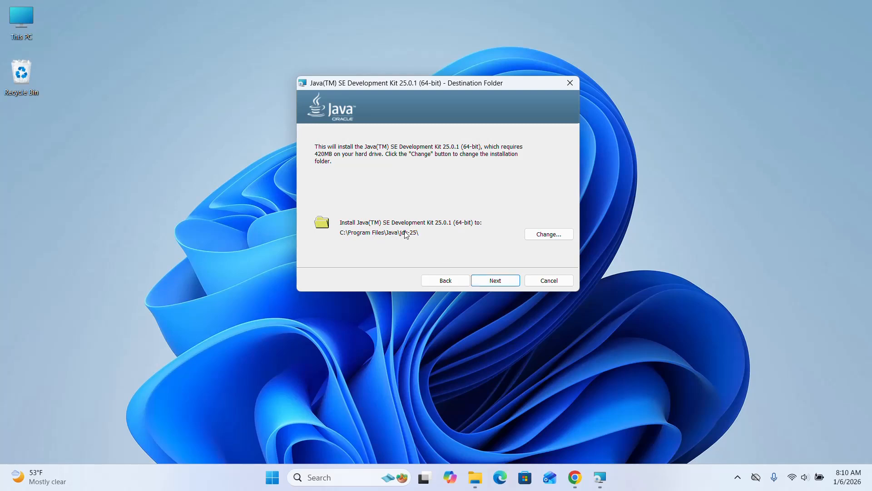
pyautogui.click(495, 281)
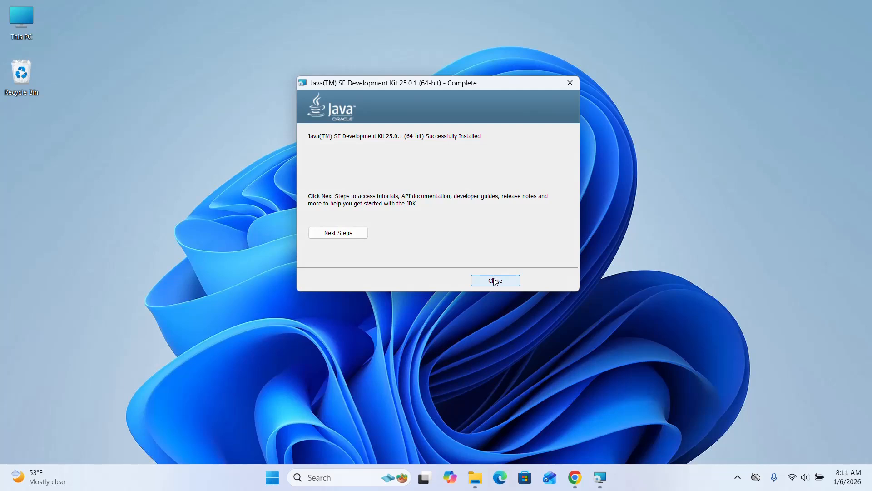
pyautogui.click(495, 280)
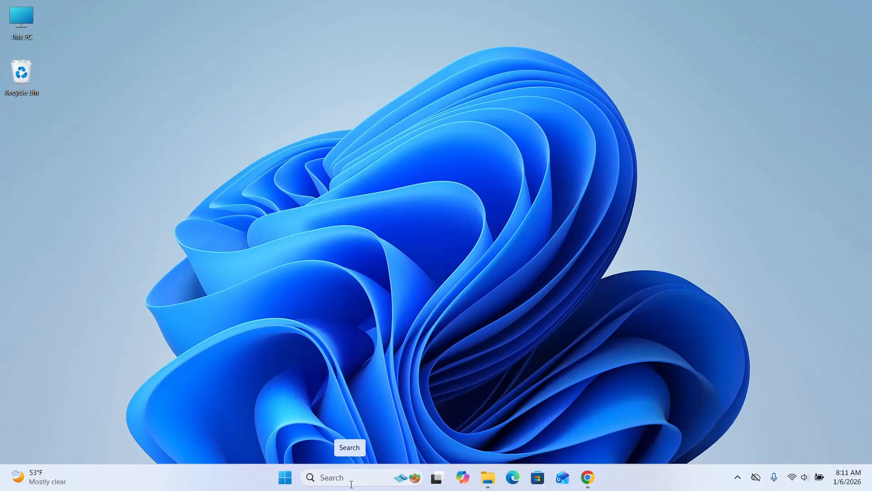
# - Find the system environment variables settings through Windows search and open the Environment Variables dialog
pyautogui.click(351, 484)
pyautogui.write('ed')
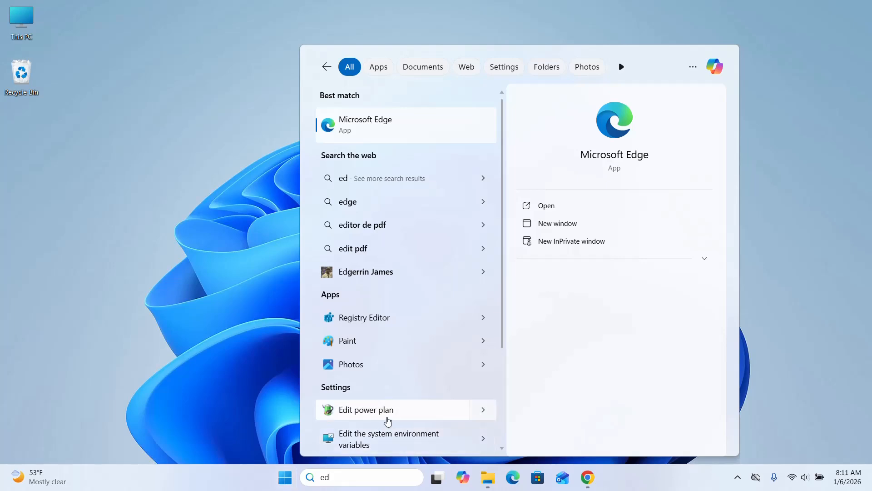
pyautogui.click(421, 435)
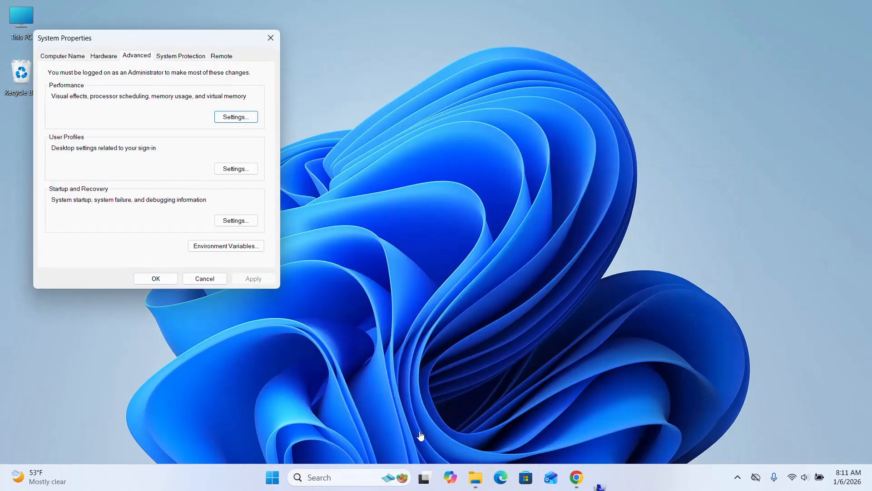
pyautogui.click(205, 249)
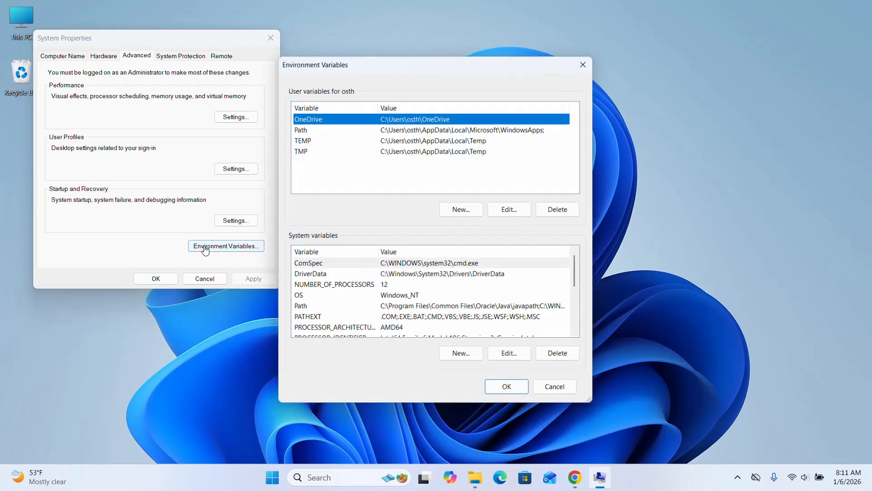
pyautogui.moveTo(496, 51); pyautogui.dragTo(477, 40)
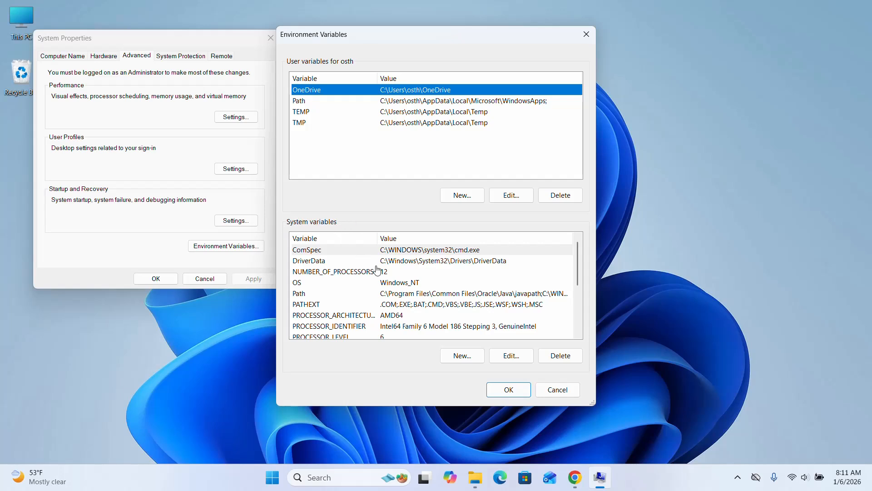
# - Start a new system variable and name it JAVA_HOME
pyautogui.click(461, 356)
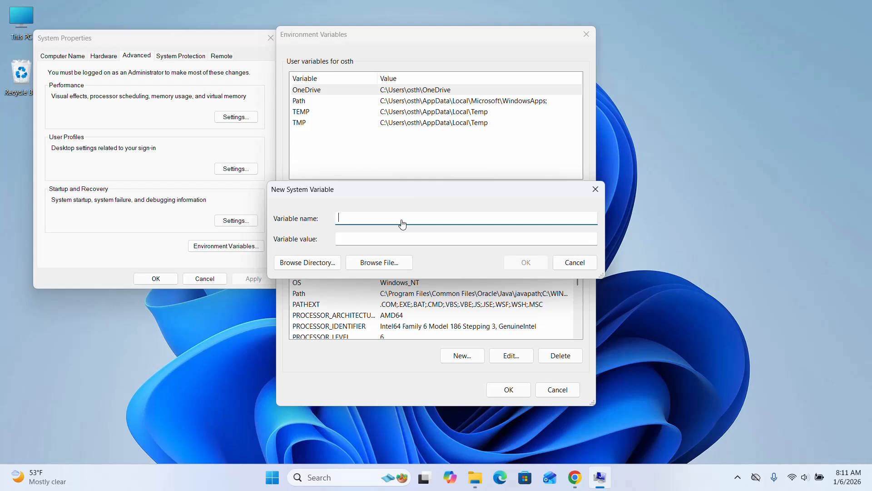
pyautogui.write('JAVA_HOME')
# - Switch to File Explorer, open the folder C:\Program Files\Java\jdk-25, and select its full path
pyautogui.click(474, 478)
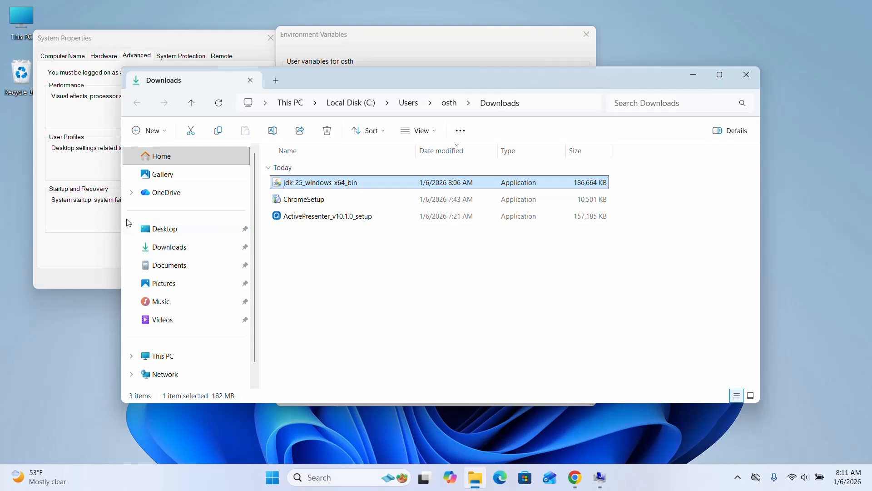
pyautogui.click(189, 354)
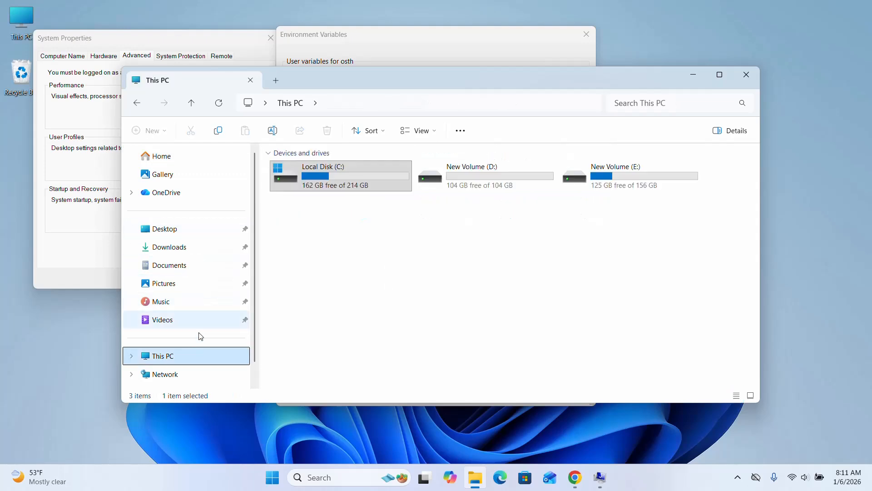
pyautogui.doubleClick(343, 172)
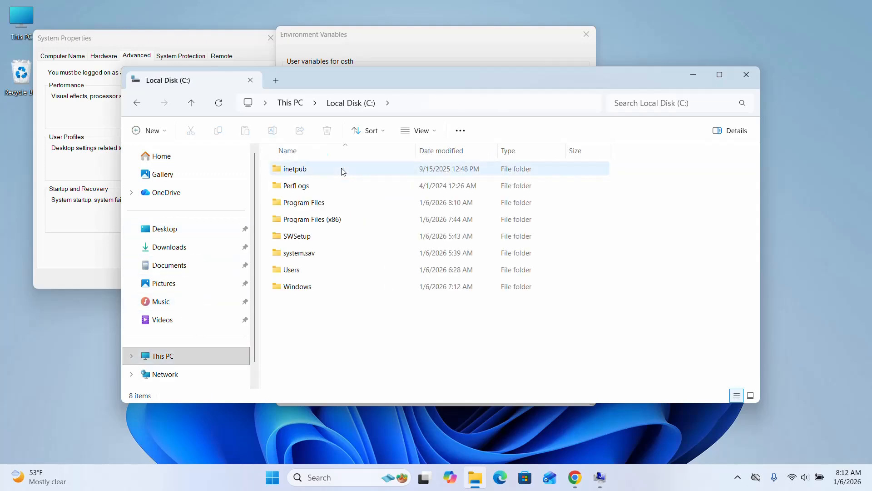
pyautogui.click(719, 75)
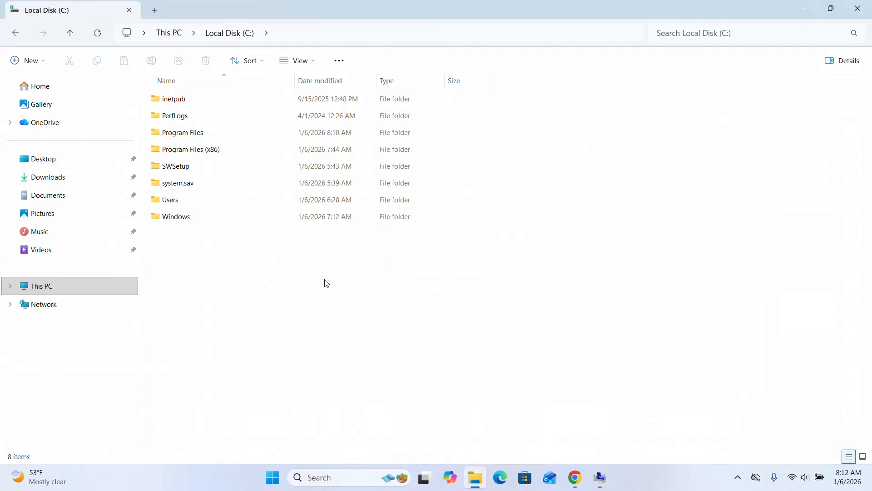
pyautogui.doubleClick(189, 136)
pyautogui.doubleClick(184, 162)
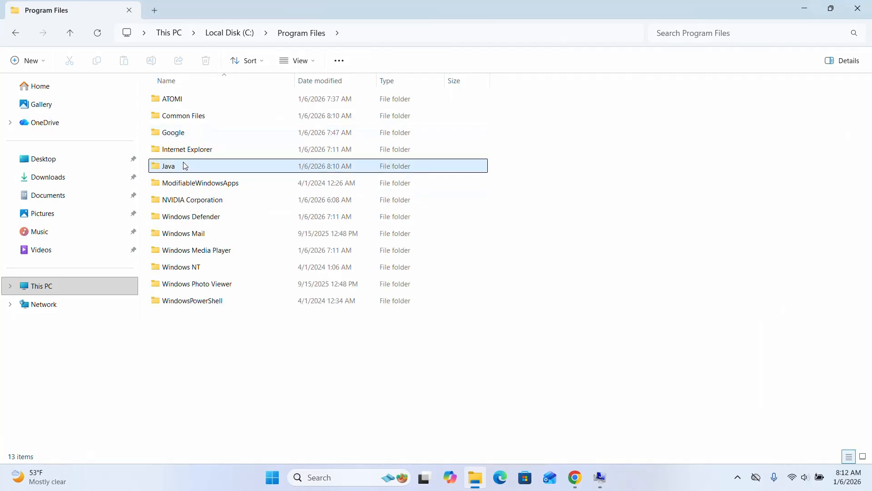
pyautogui.doubleClick(190, 97)
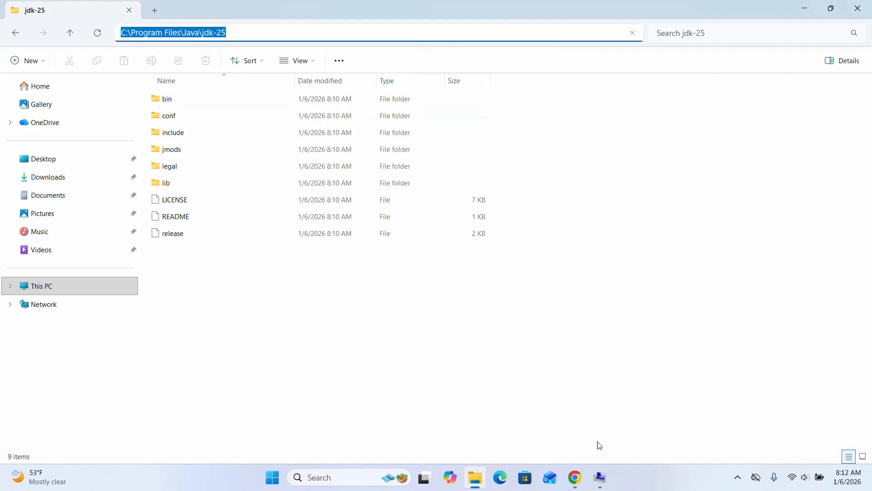
# - Switch back to the new system variable, set the JAVA_HOME value to the copied path C:\Program Files\Java\jdk-25, and save it
pyautogui.click(607, 486)
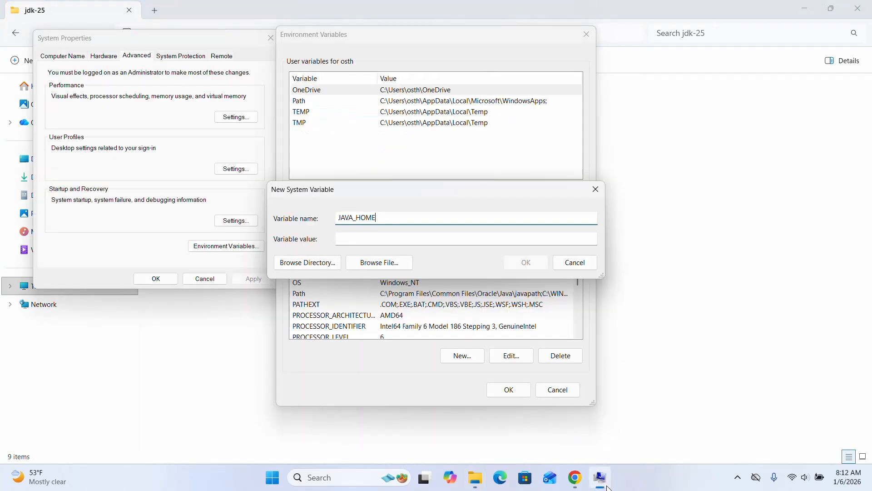
pyautogui.click(396, 244)
pyautogui.write('C:\\Program Files\\Java\\jdk-25')
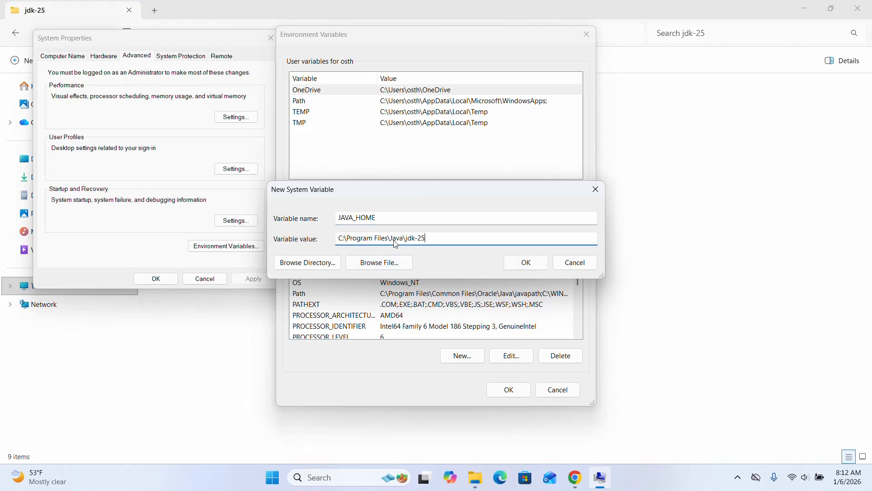
pyautogui.click(525, 263)
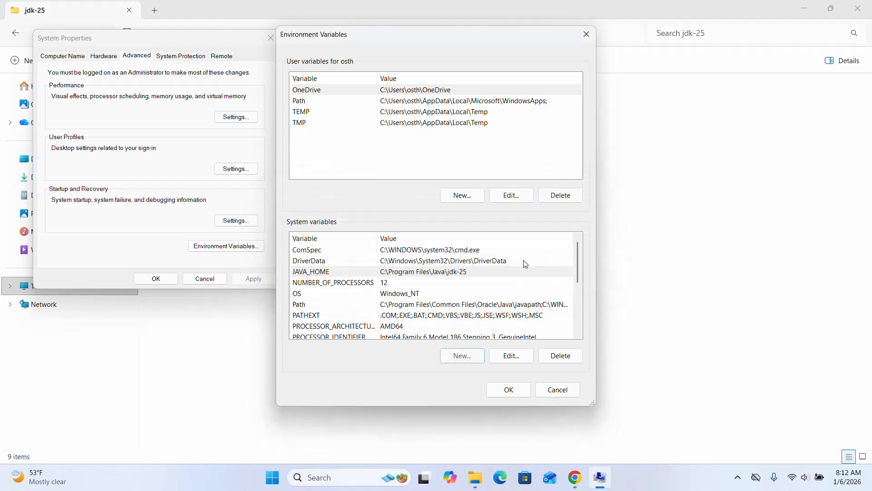
# - Open the system Path variable for editing and delete its C:\Program Files\Common Files\Oracle\Java\javapath entry
pyautogui.click(308, 305)
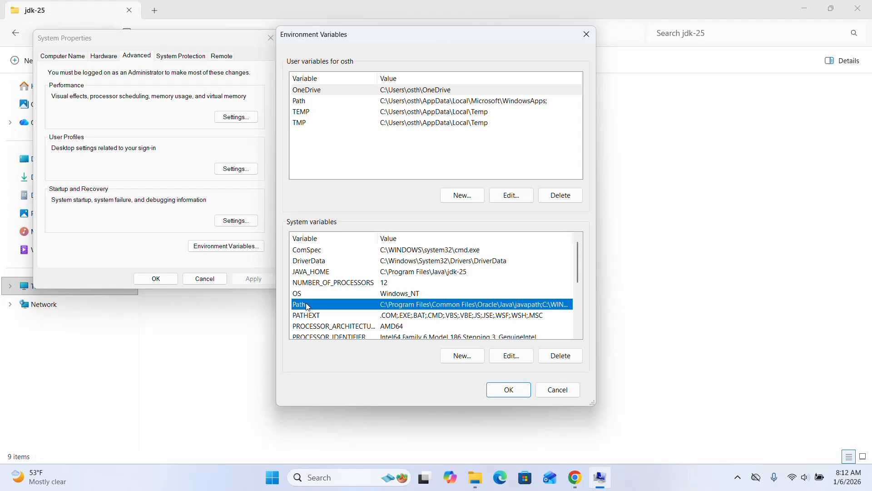
pyautogui.click(513, 362)
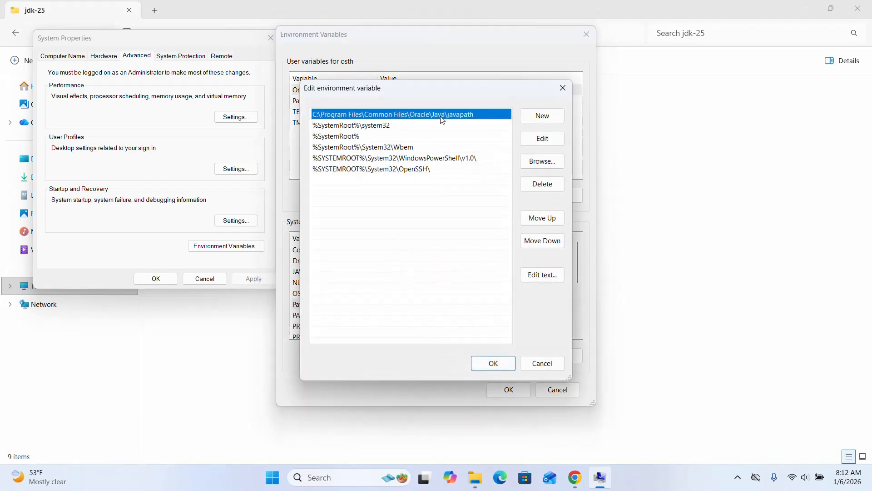
pyautogui.doubleClick(421, 116)
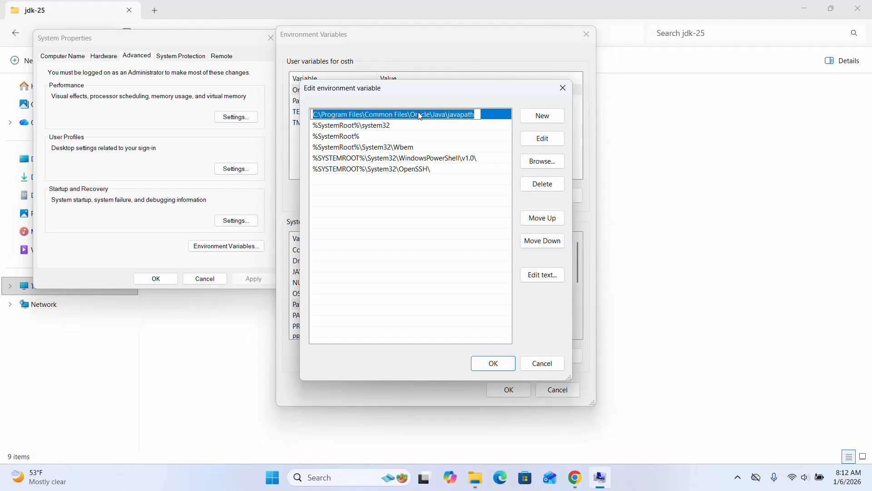
pyautogui.click(495, 116)
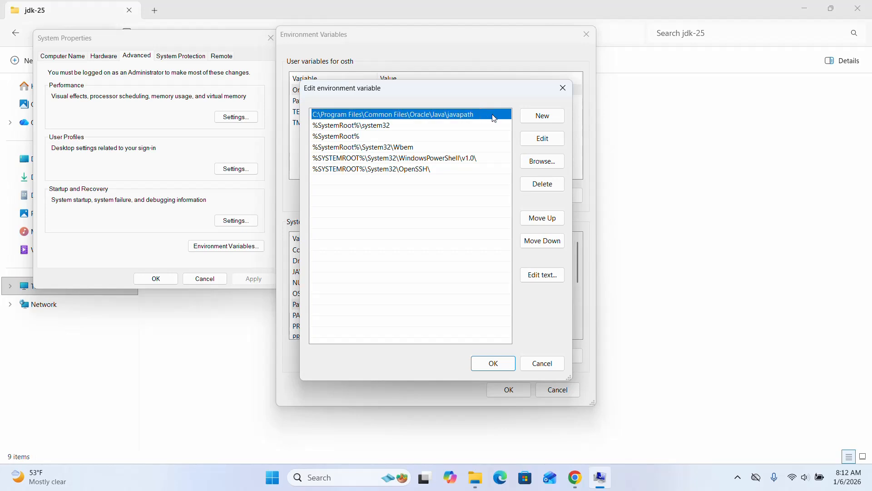
pyautogui.click(541, 185)
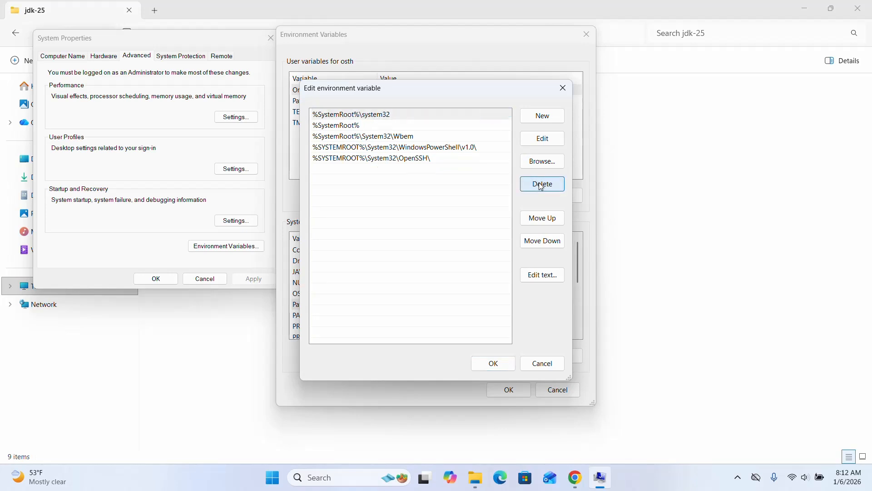
# - Add a new entry %JAVA_HOME%\bin to the system Path variable
pyautogui.click(541, 115)
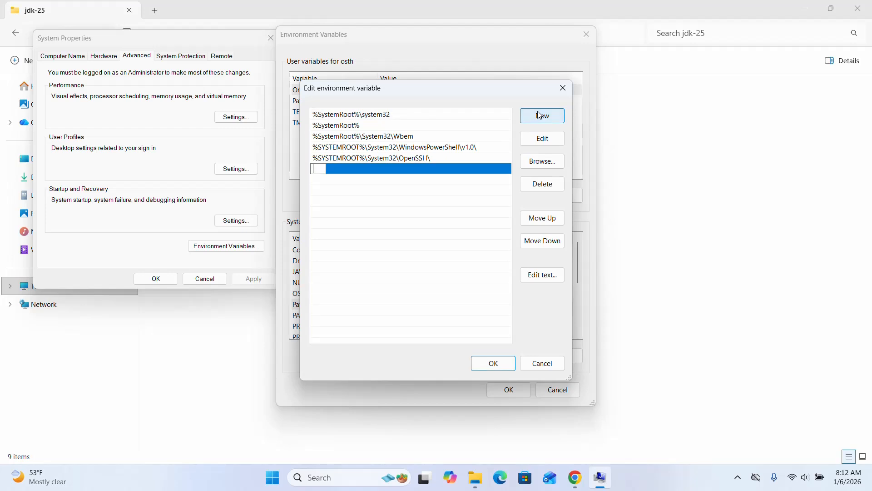
pyautogui.write('%JAVA_HOME%\\')
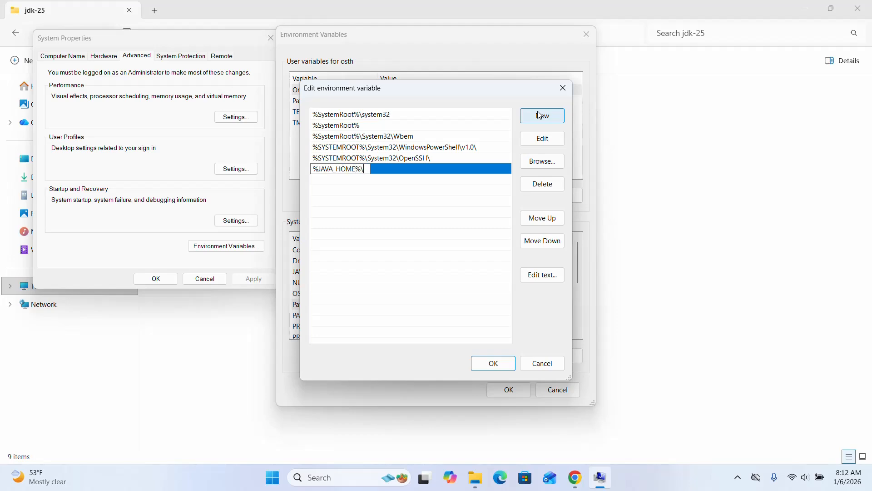
pyautogui.write('bin')
pyautogui.click(438, 314)
# - Switch to File Explorer, examine the path of the jdk-25 bin folder and its javac application, and close the window
pyautogui.click(475, 477)
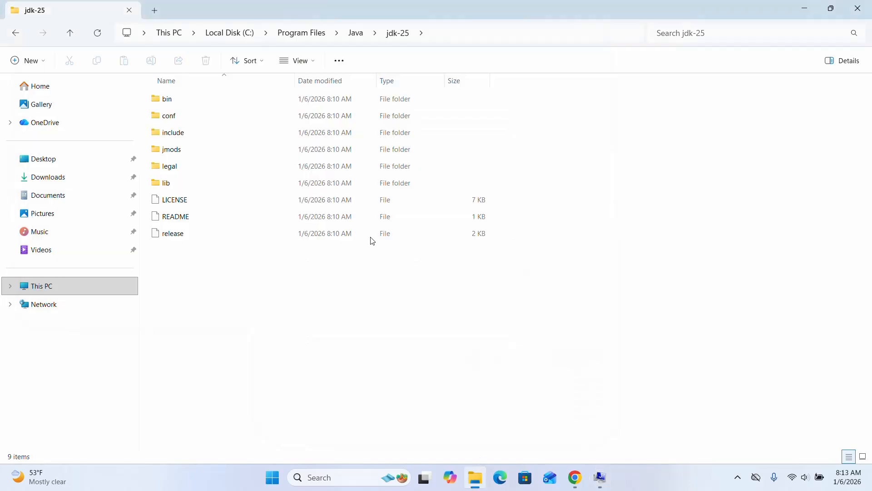
pyautogui.doubleClick(185, 100)
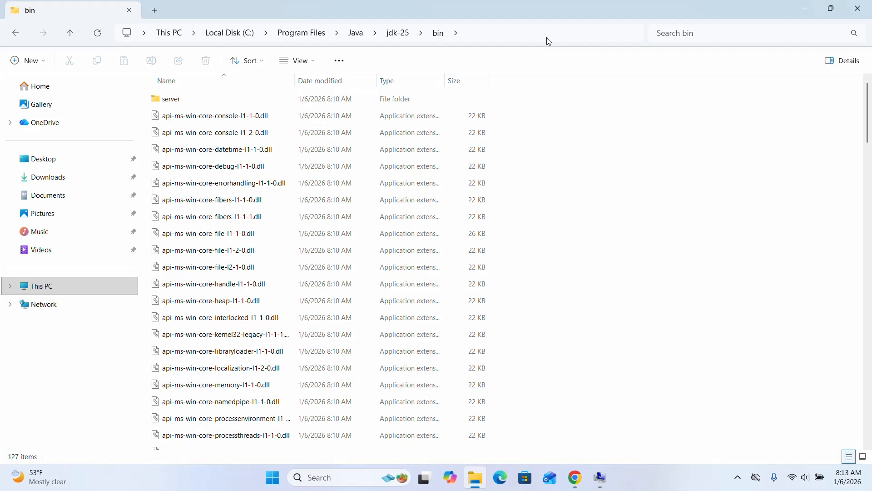
pyautogui.click(518, 34)
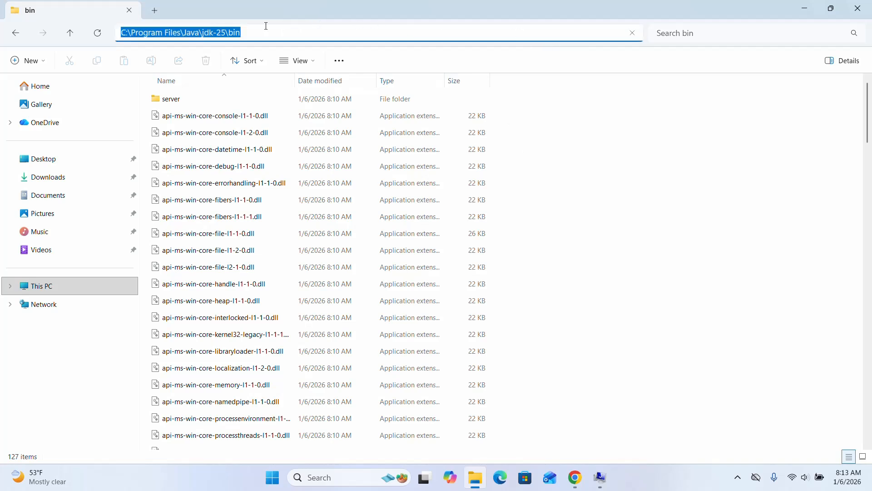
pyautogui.moveTo(250, 35); pyautogui.dragTo(228, 34)
pyautogui.click(650, 203)
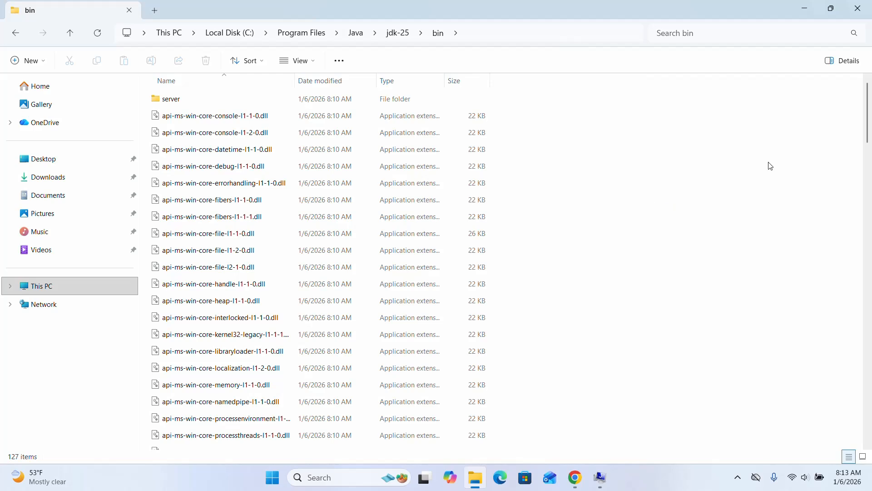
pyautogui.moveTo(863, 132); pyautogui.dragTo(857, 306)
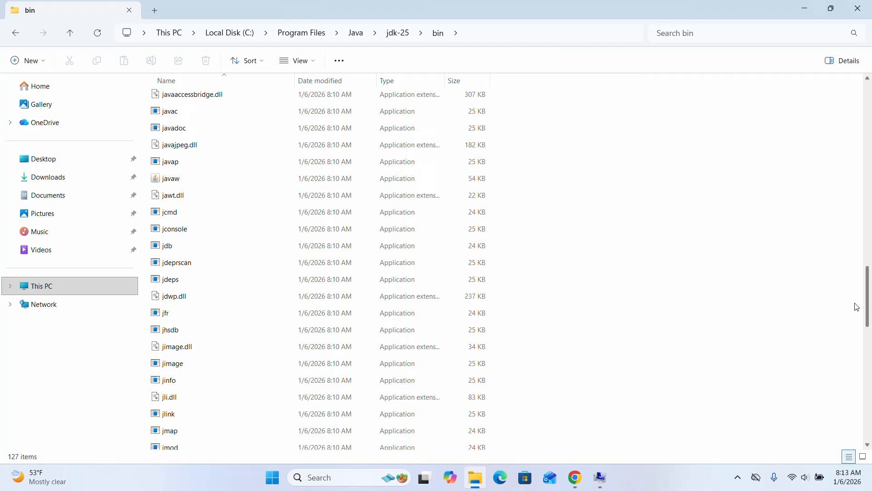
pyautogui.click(189, 111)
pyautogui.click(860, 4)
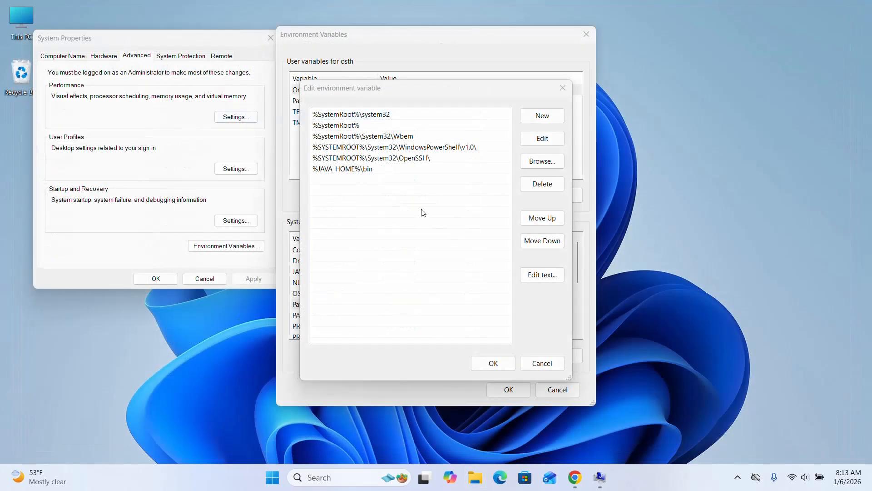
# - Confirm the edited Path entries and save the changes in the Environment Variables and System Properties dialogs
pyautogui.click(368, 171)
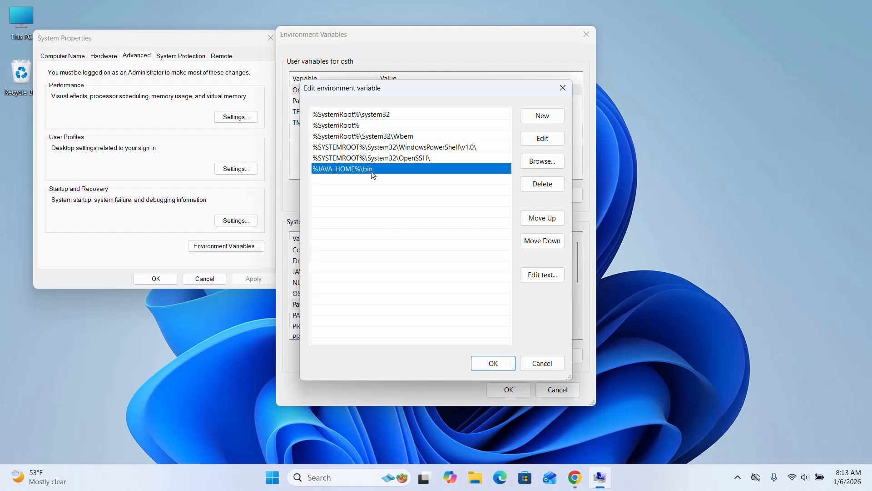
pyautogui.click(493, 363)
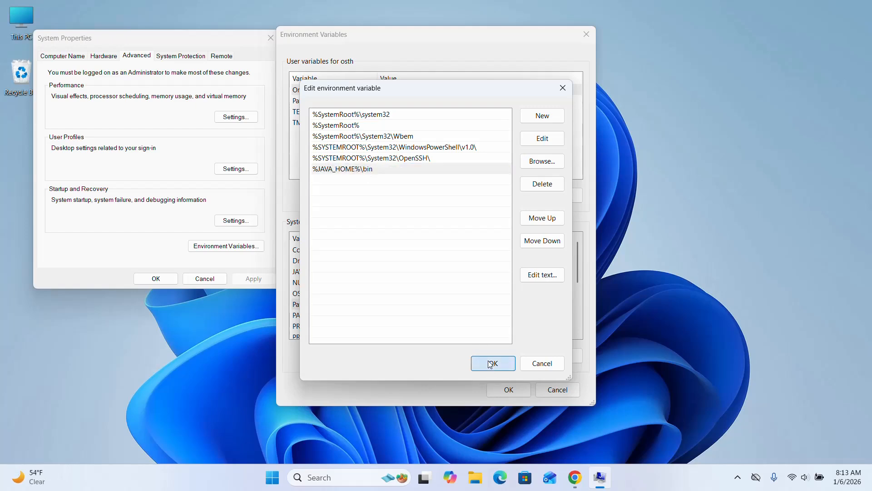
pyautogui.click(504, 390)
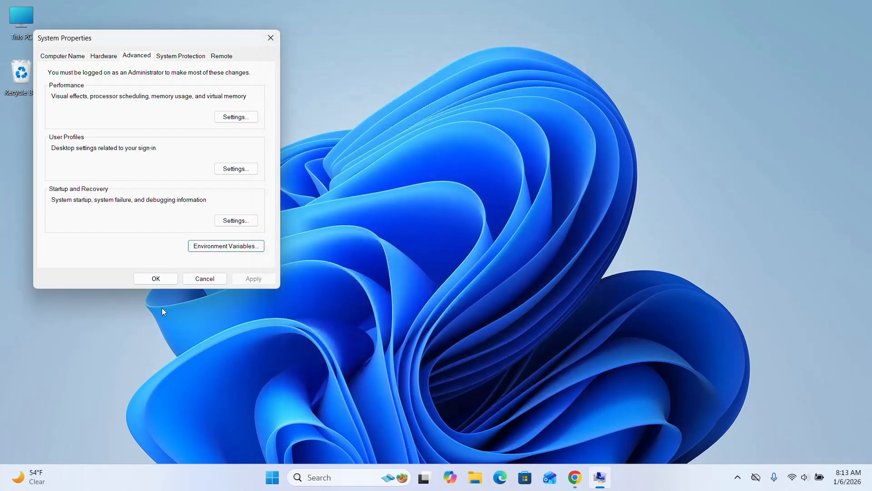
pyautogui.click(140, 279)
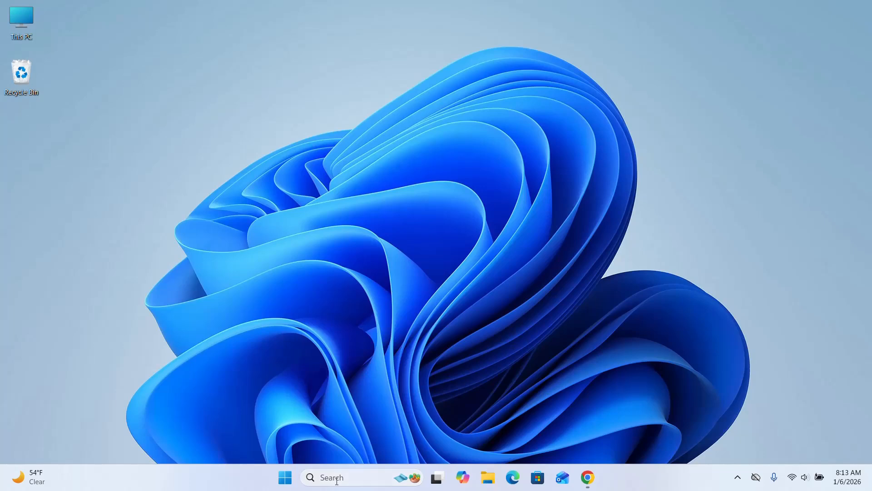
# - Find Command Prompt by searching Windows for cmd, open it, and maximize its window
pyautogui.click(337, 478)
pyautogui.write('cmd')
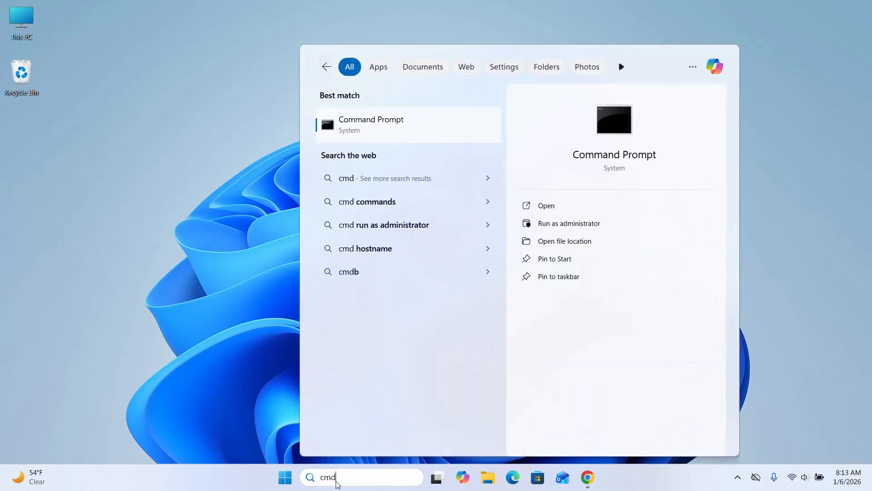
pyautogui.press('Return')
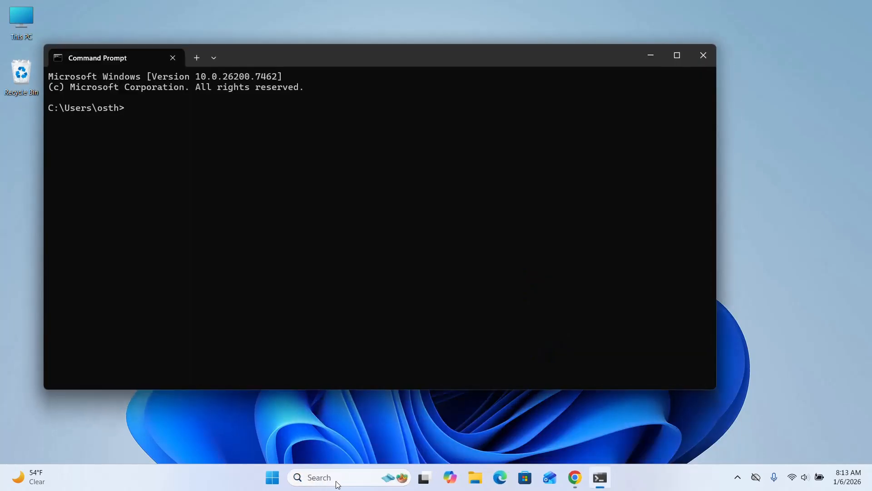
pyautogui.click(674, 59)
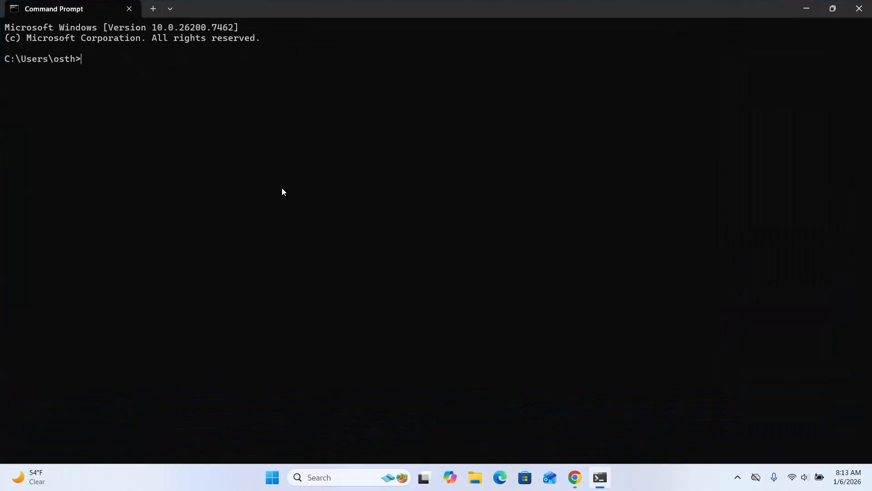
# - Check the installed Java version by running java --version and examine the command's output
pyautogui.write('java --version')
pyautogui.press('Return')
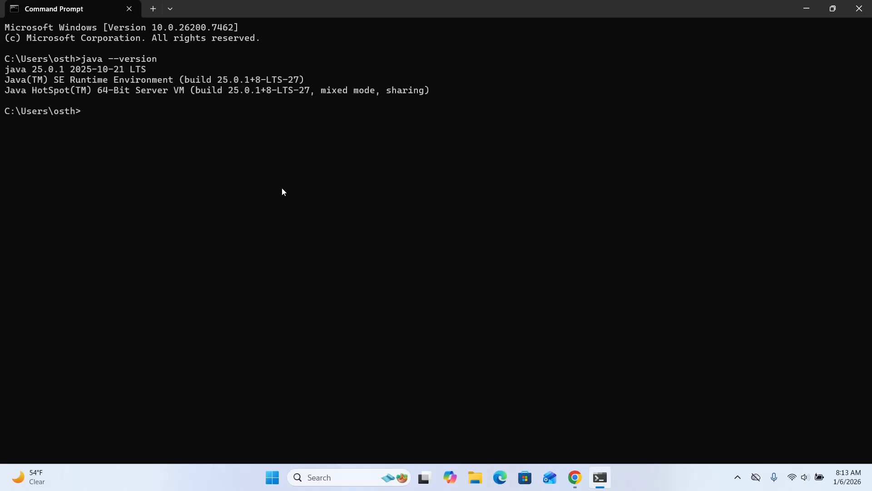
pyautogui.moveTo(445, 91); pyautogui.dragTo(82, 61)
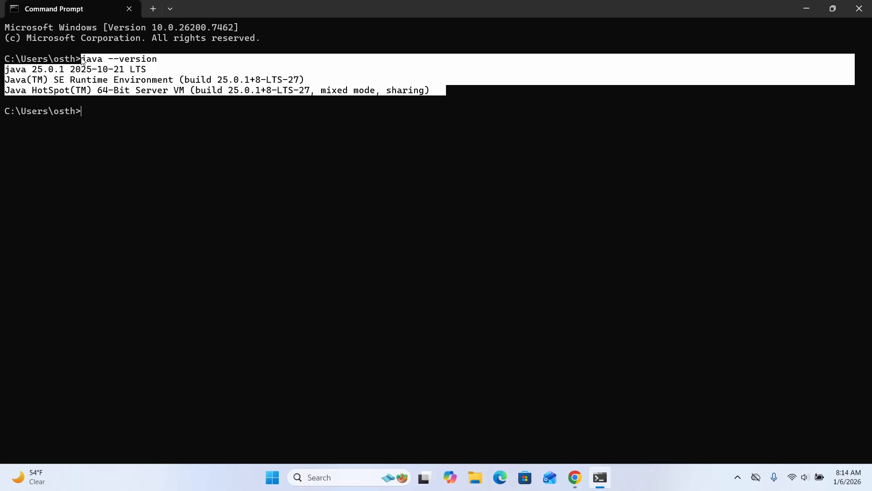
pyautogui.click(419, 172)
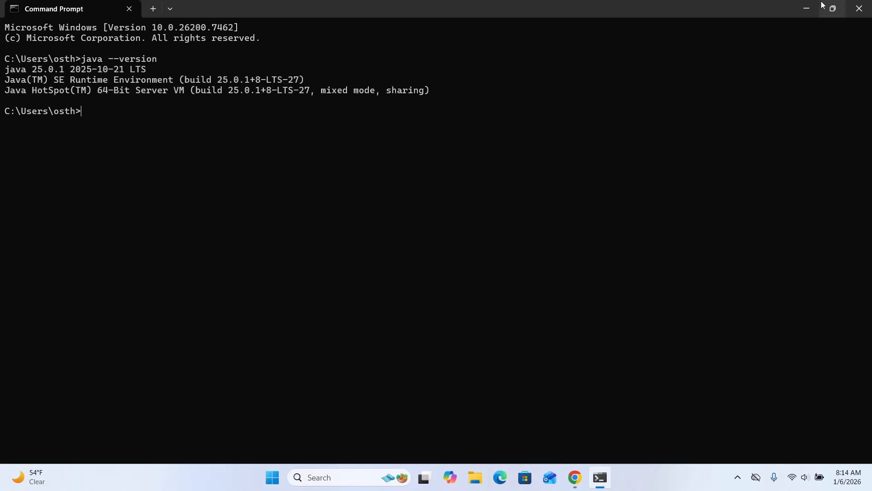